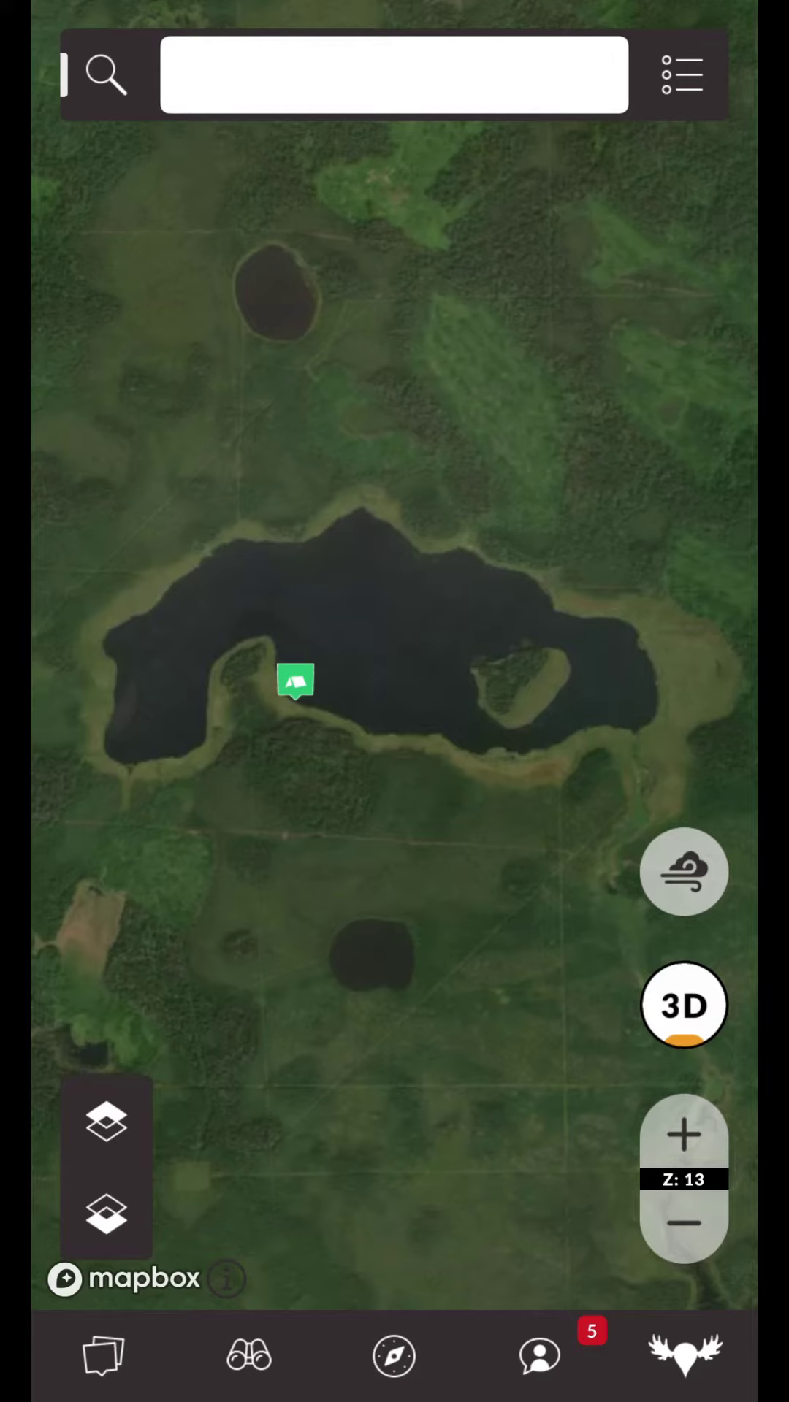
Bring up the Viewing panel from the binoculars tab in the bottom bar
click(248, 1356)
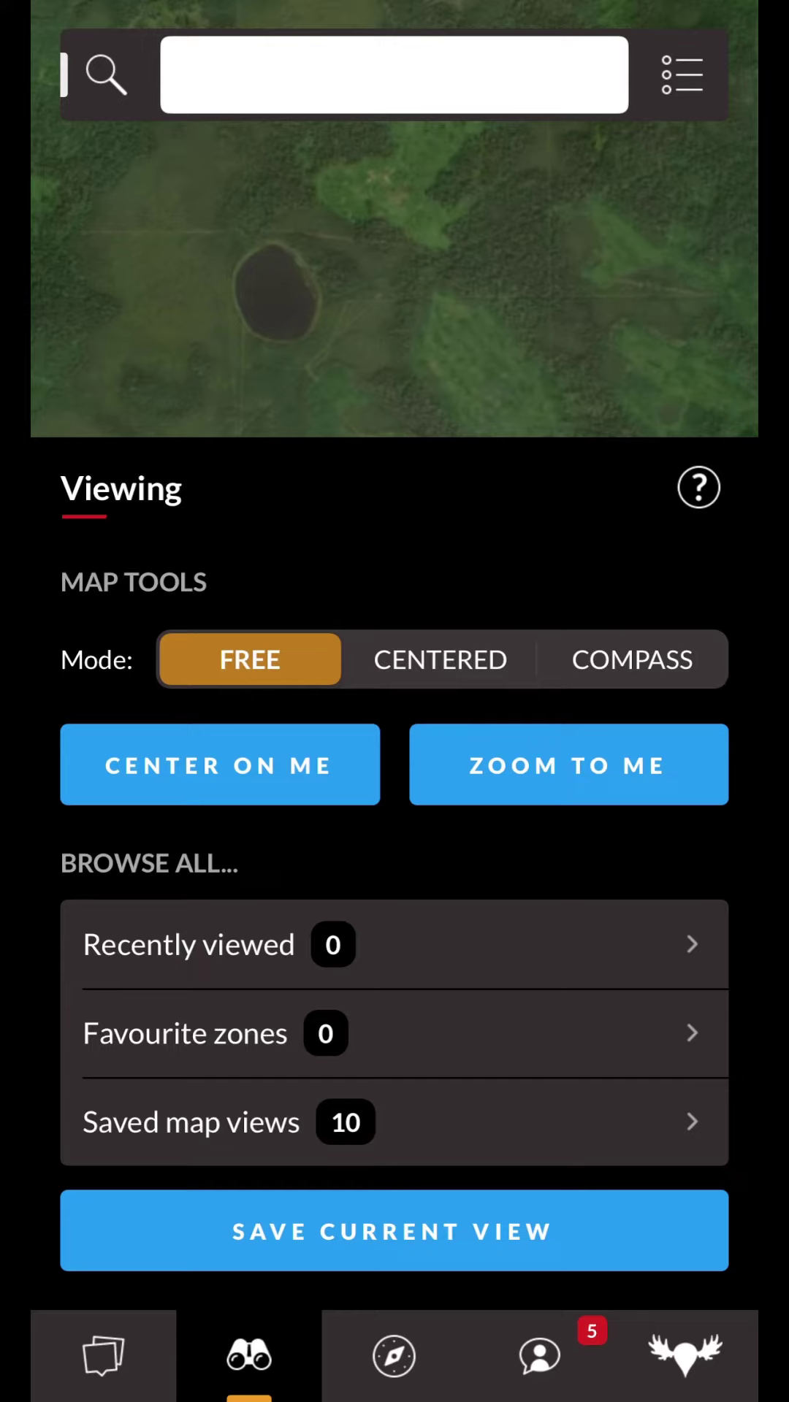
Save the current view as 'My Favourite Lake' with 'Set as default map view' switched on
click(393, 1230)
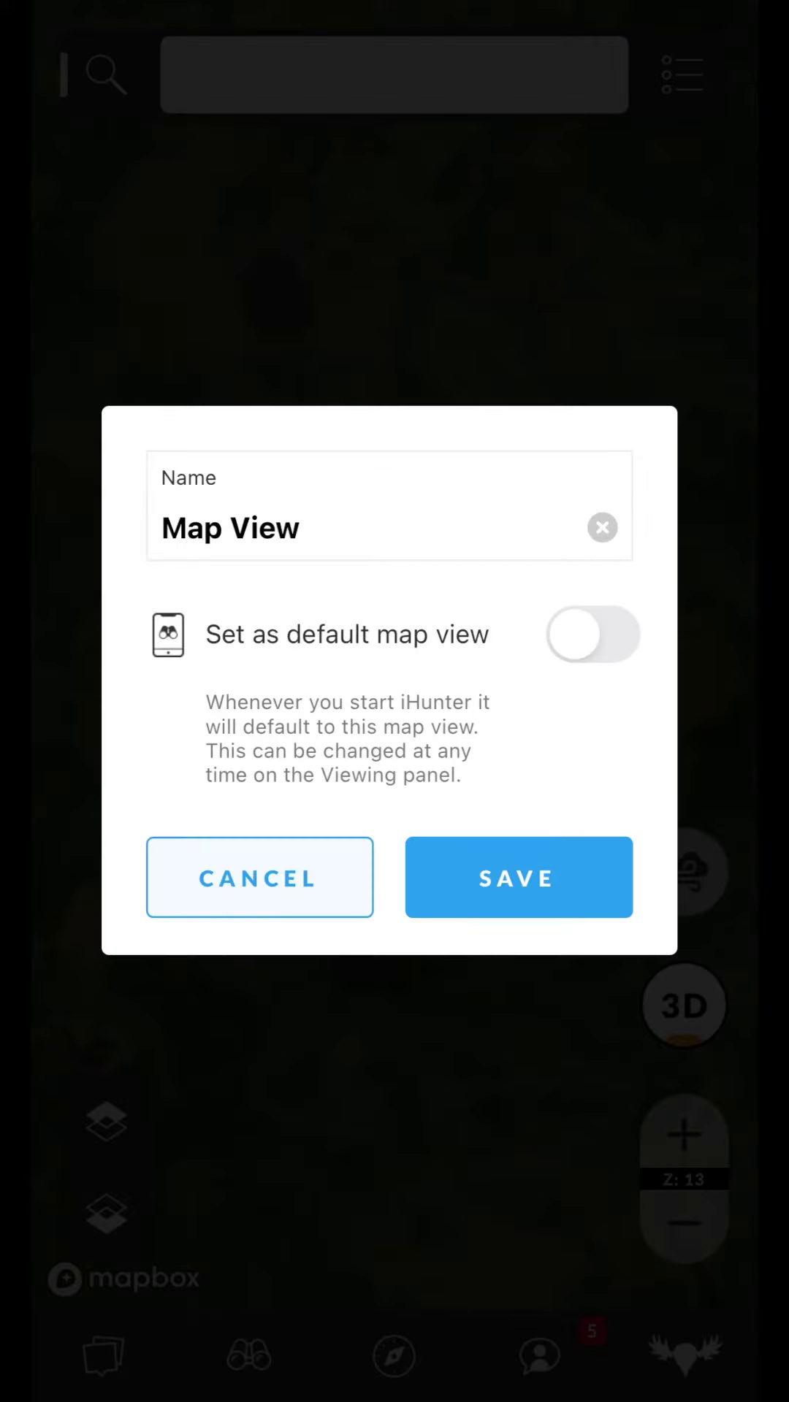
click(373, 528)
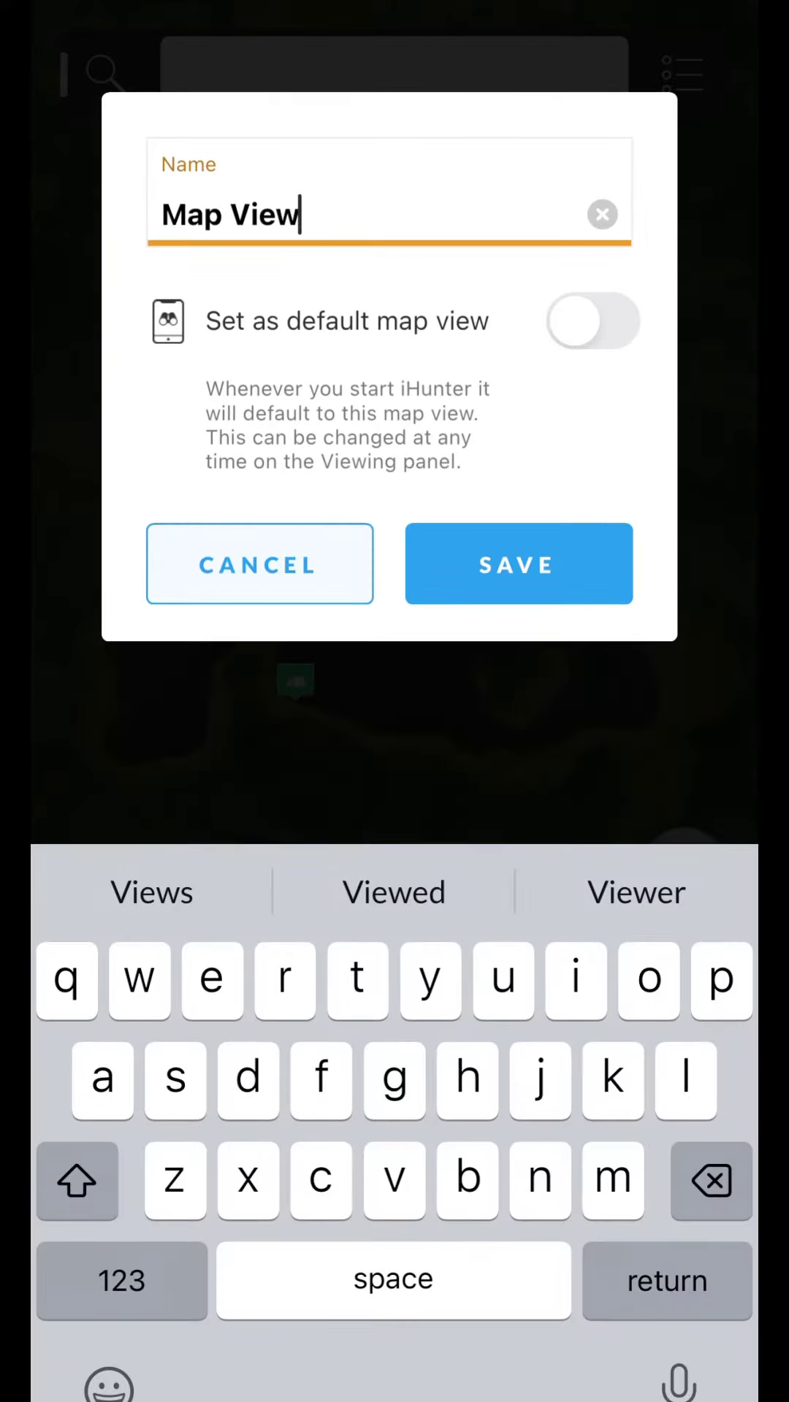
click(601, 213)
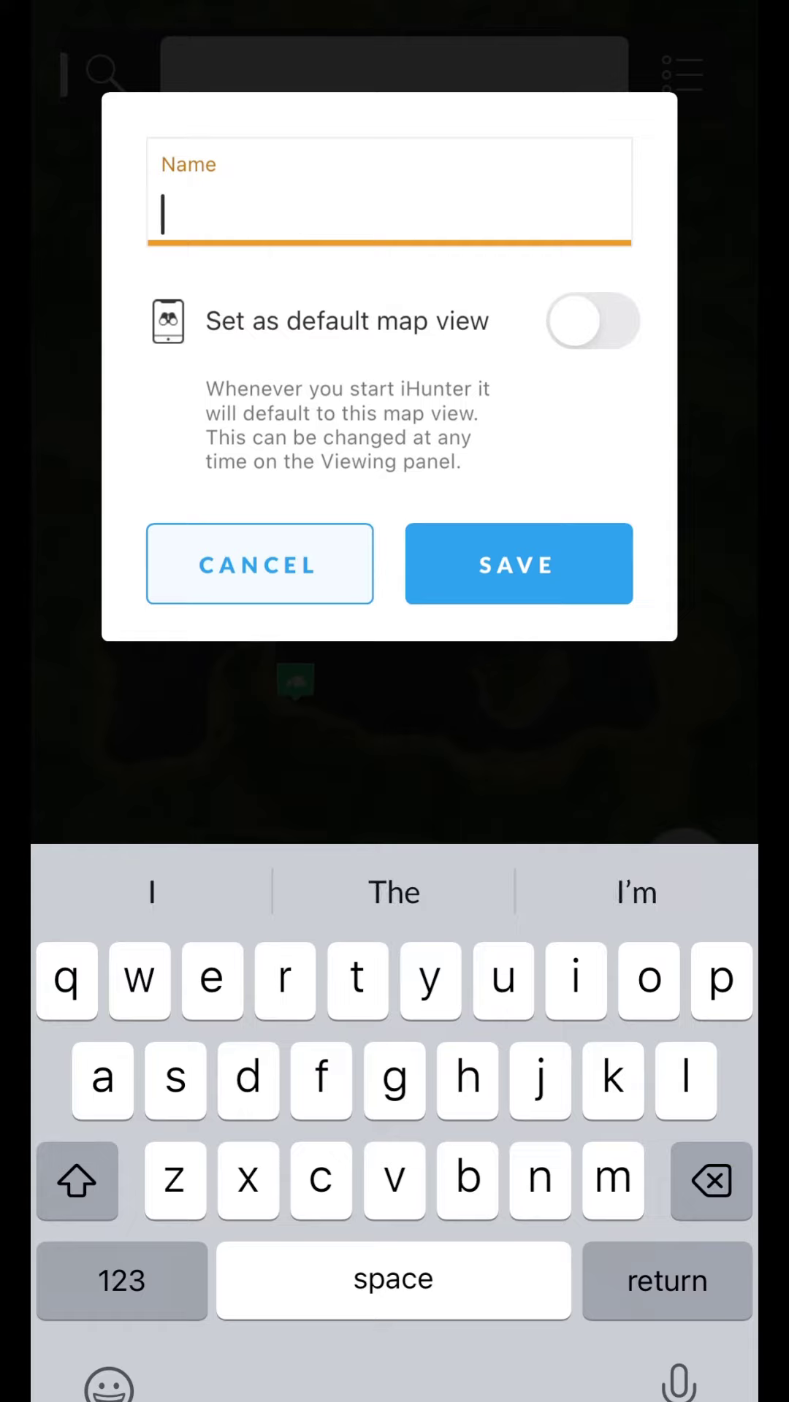
click(612, 1178)
text(y Fa)
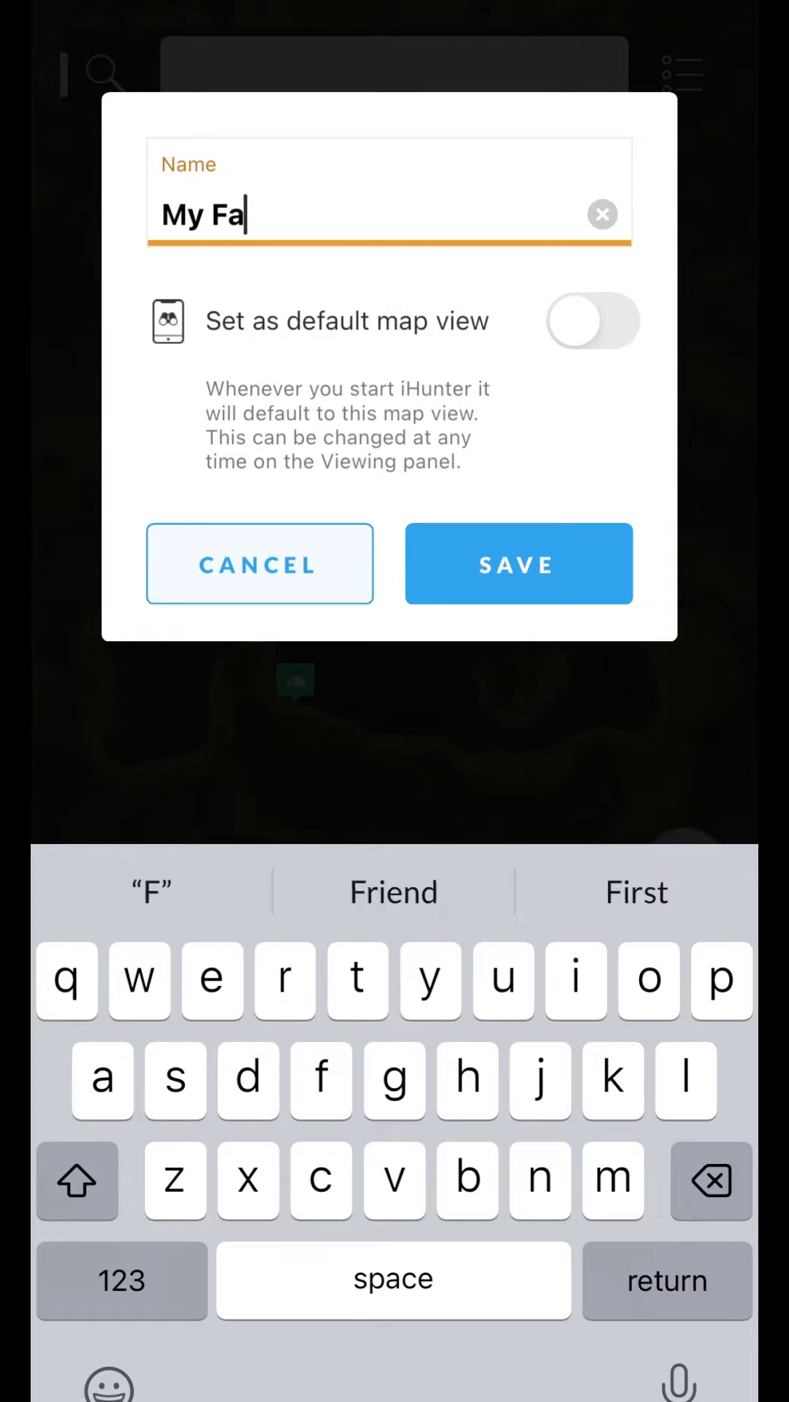
text(vourite Lake)
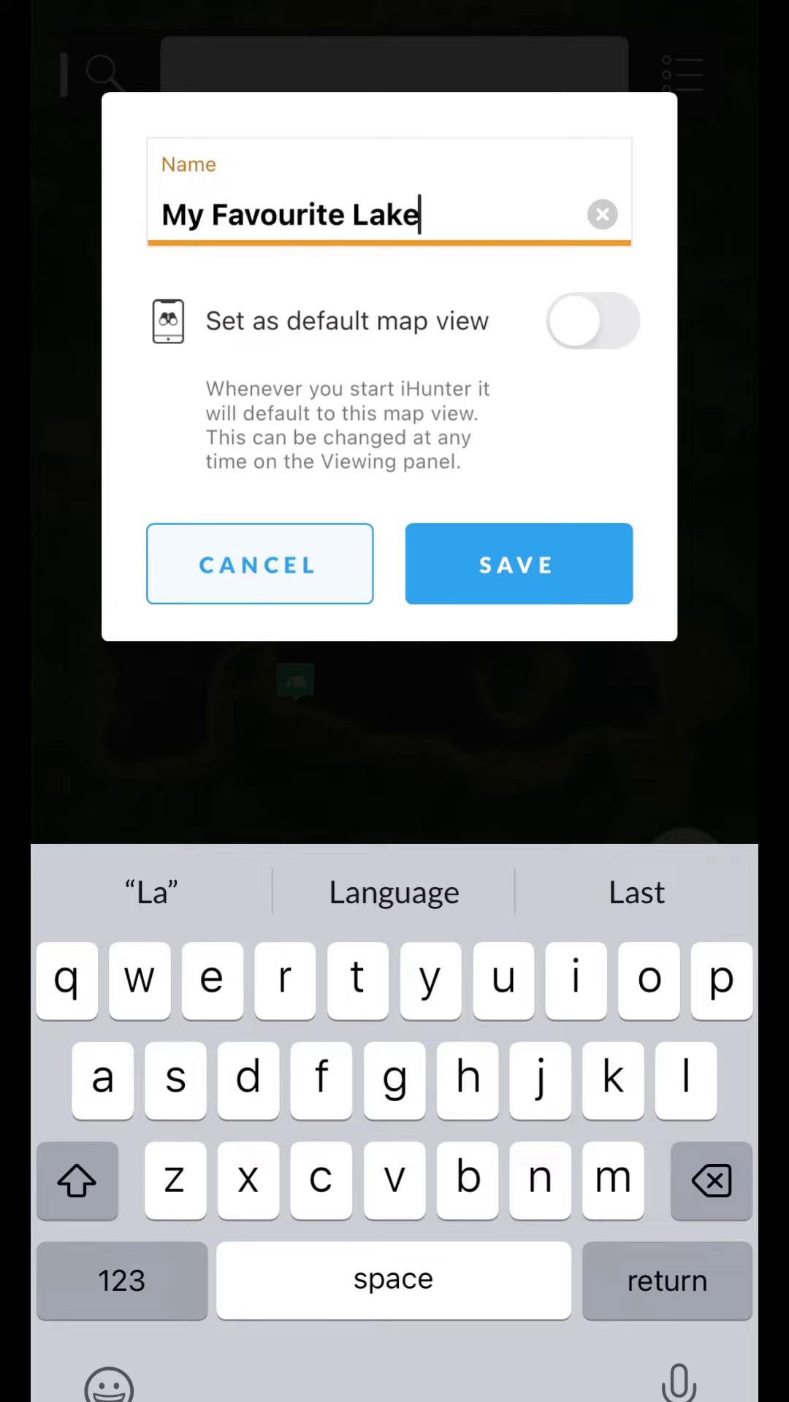
click(593, 321)
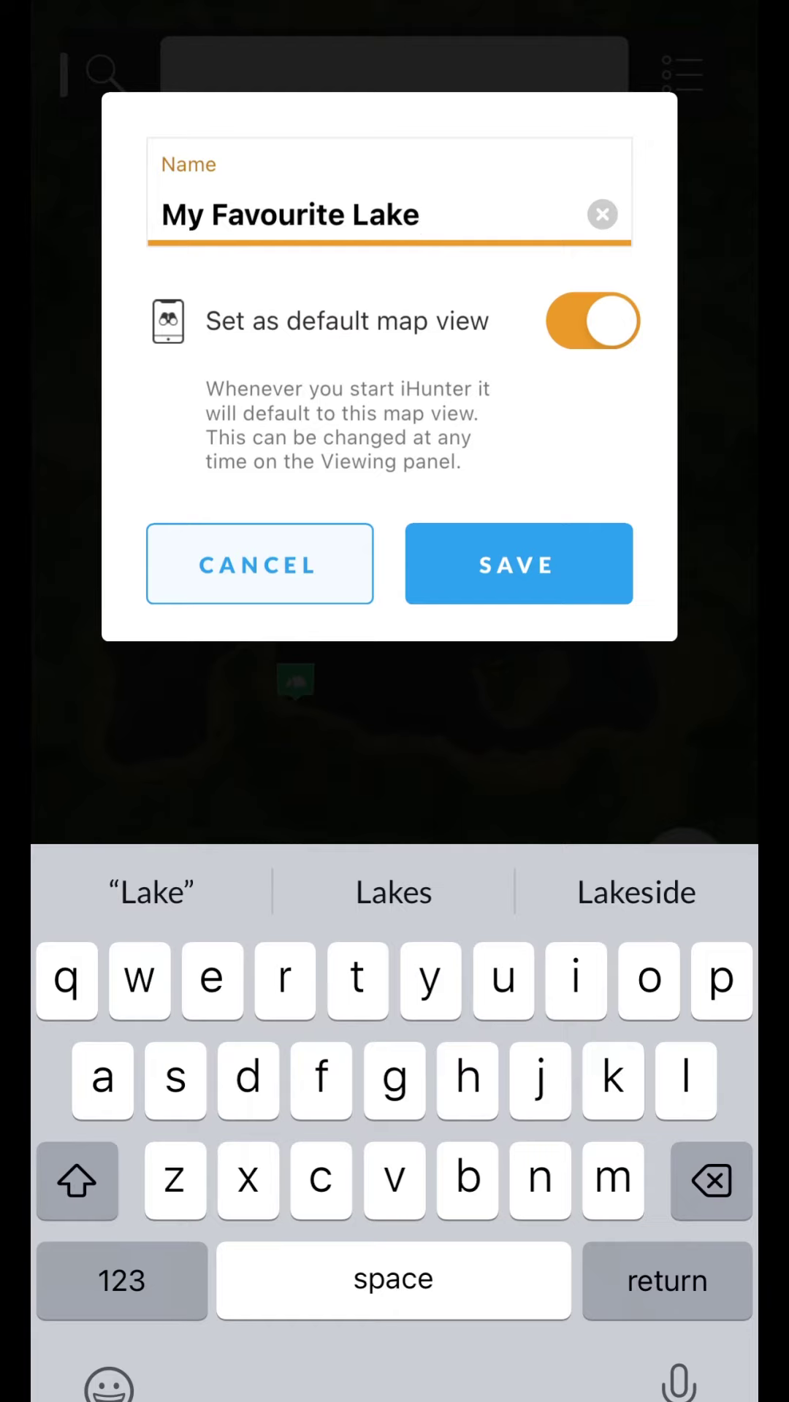
click(518, 563)
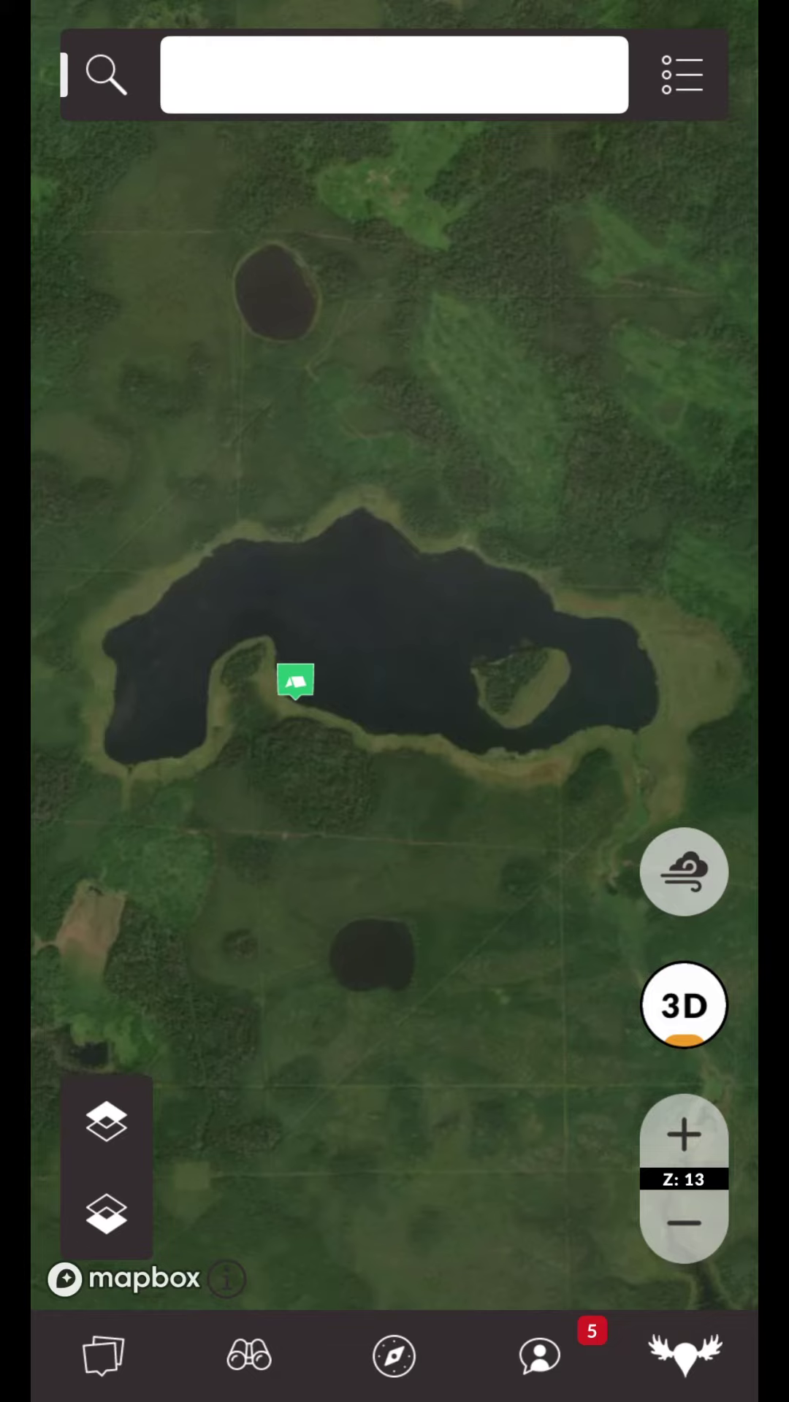
Show the Saved map views list with 'My Favourite Lake' marked as default
click(250, 1356)
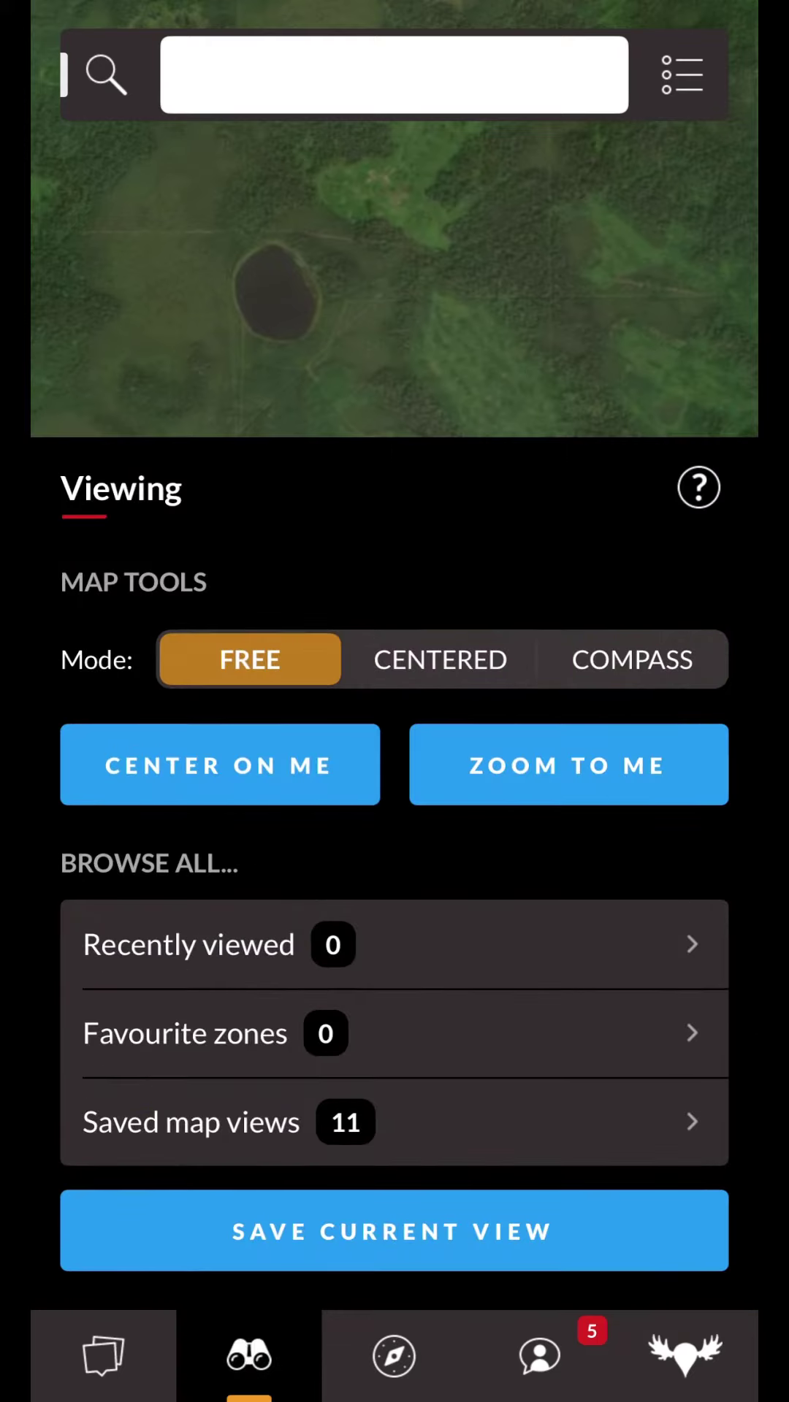
click(393, 1122)
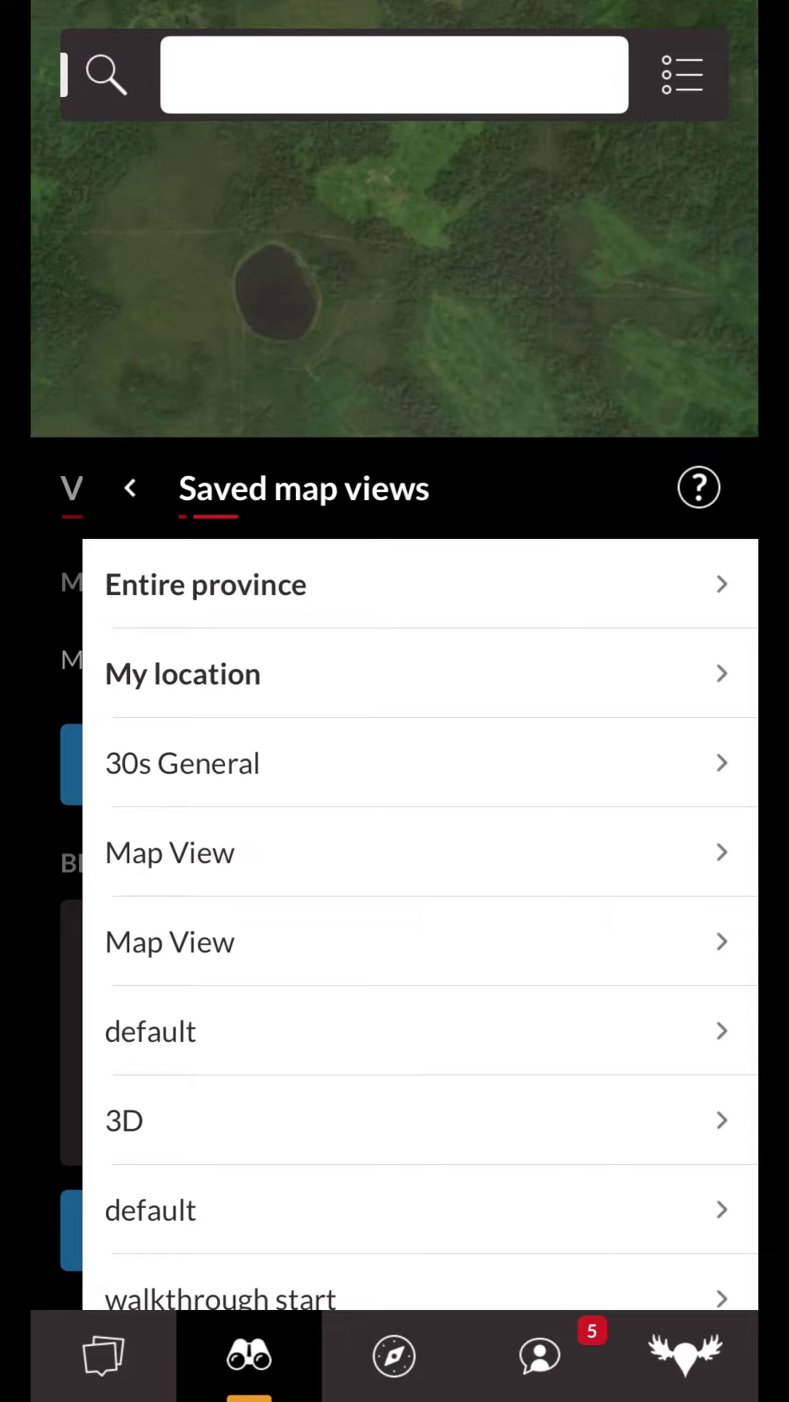
scroll(421, 931, down, 3)
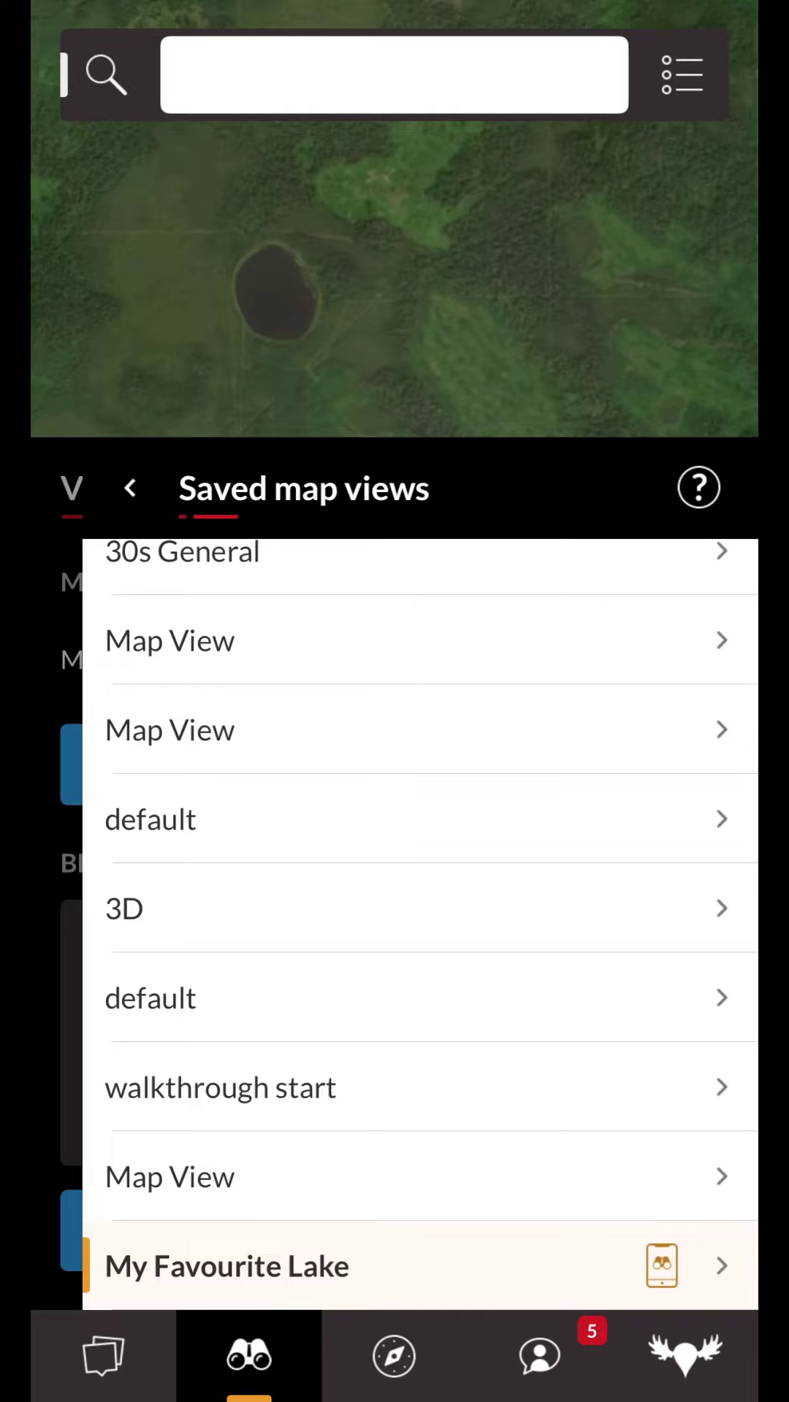
scroll(420, 877, up, 3)
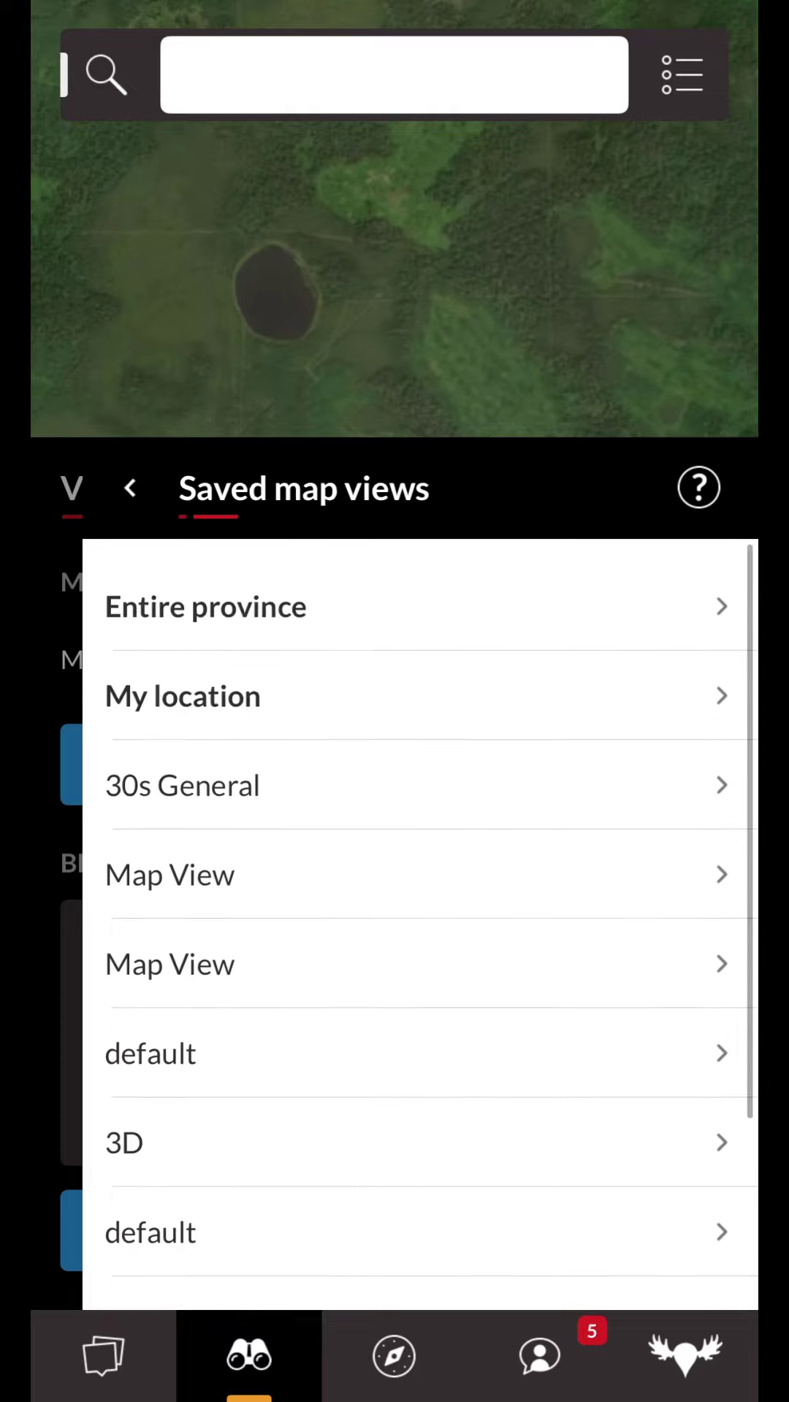
Load the 'Entire province' view and switch on 'Set as default map view' for it
click(420, 586)
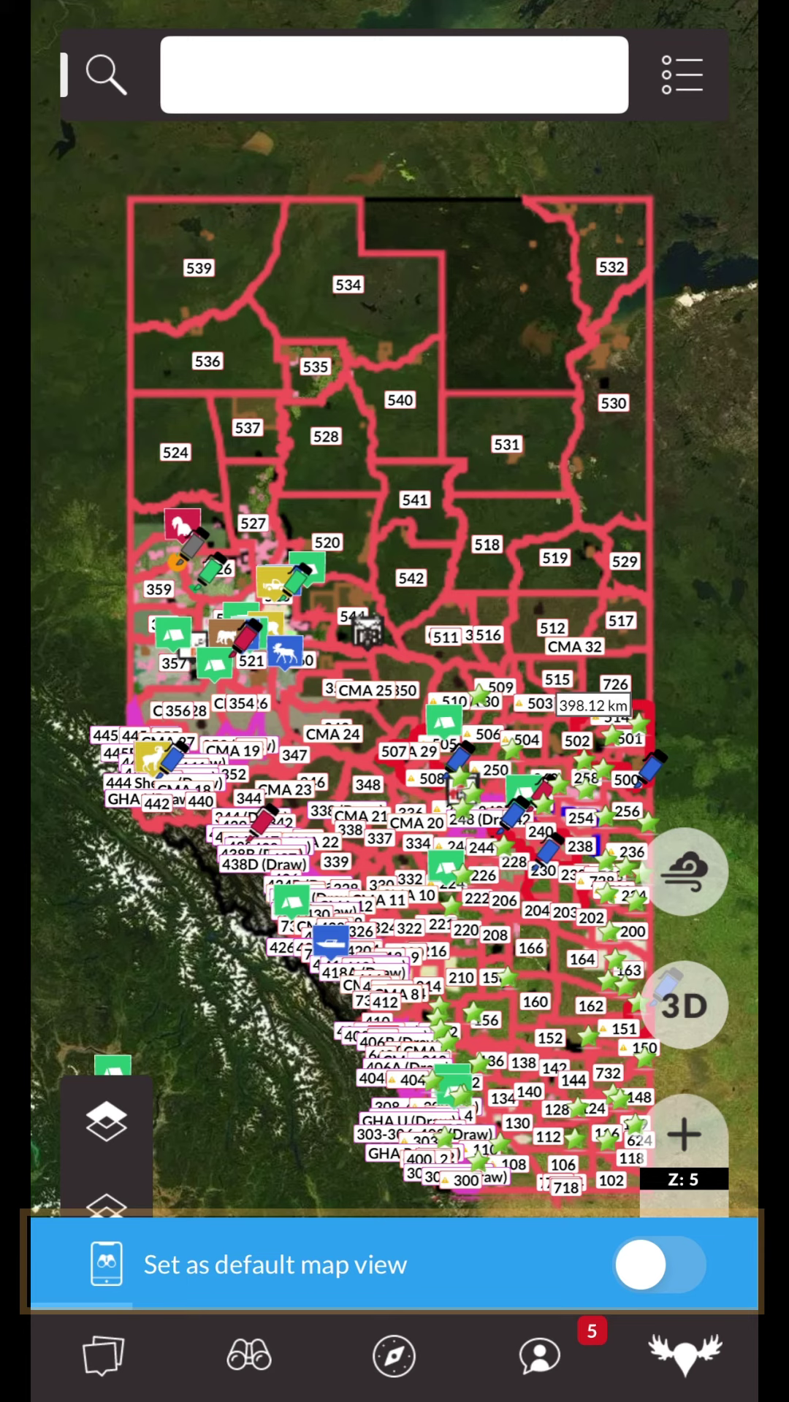
click(658, 1265)
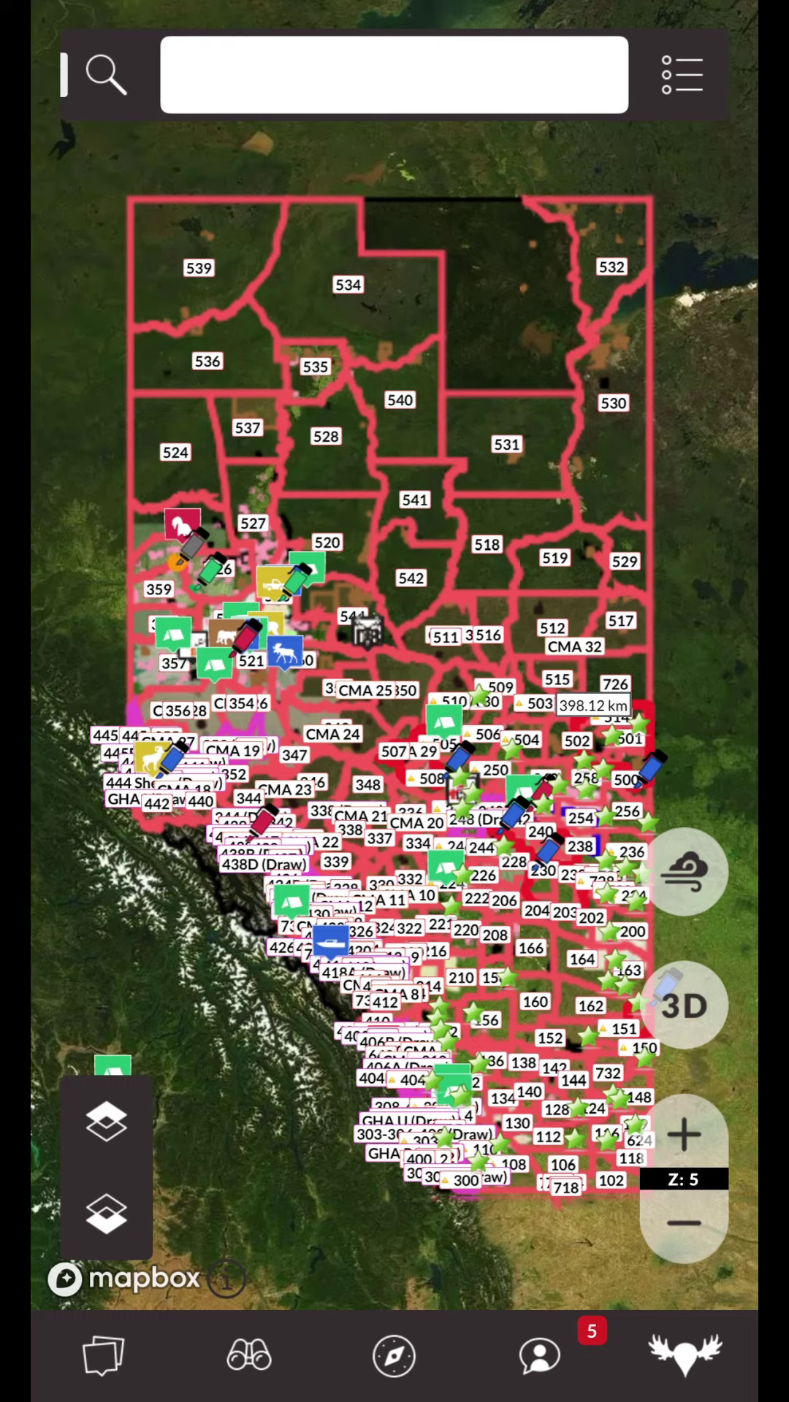
Show the Saved map views list again to confirm 'Entire province' is the default
click(249, 1356)
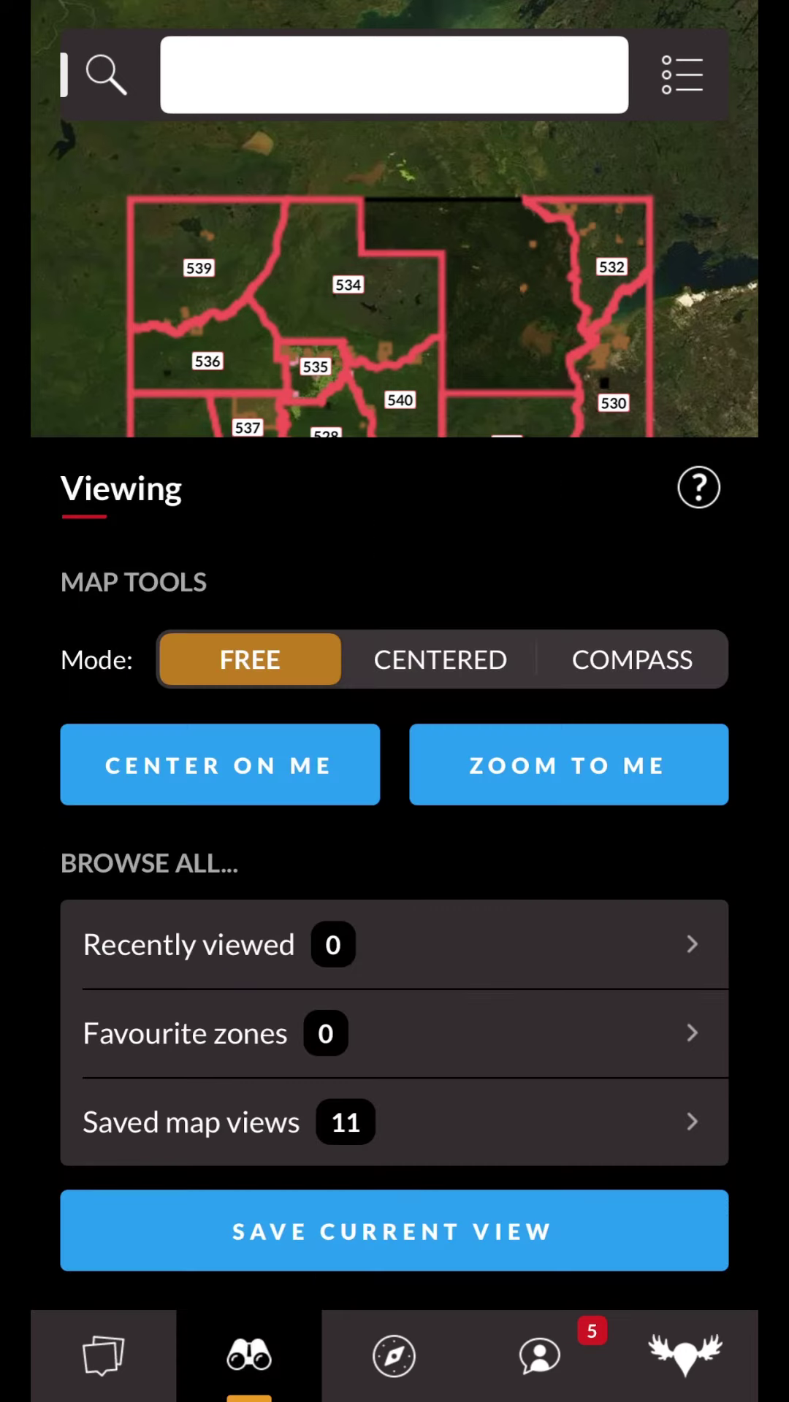
click(393, 1122)
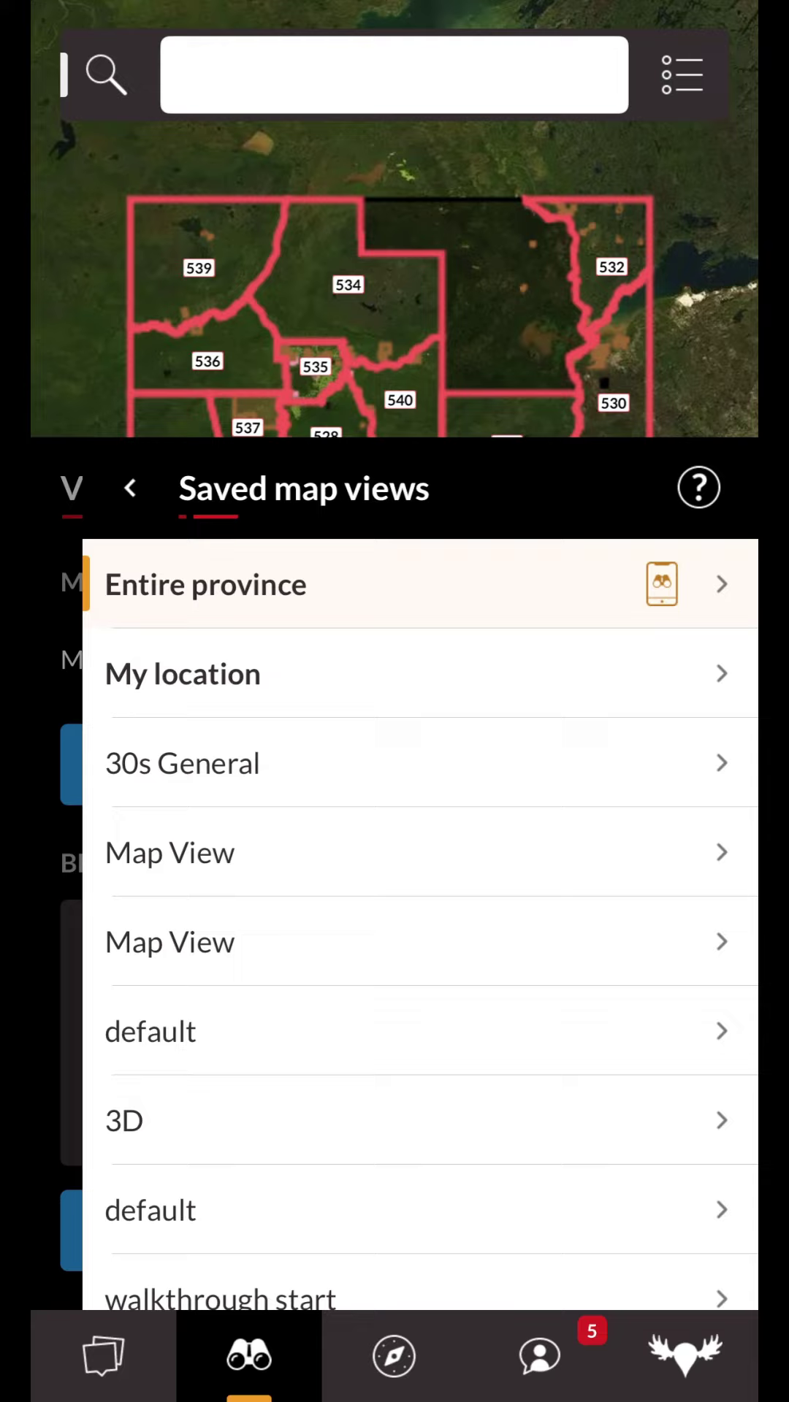